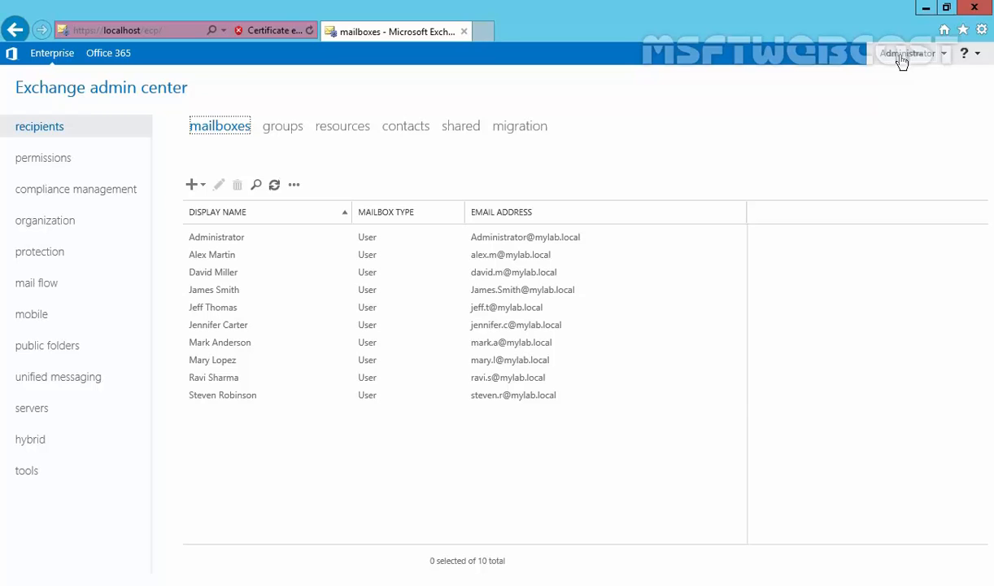
Start a new dynamic distribution group named Marketing Team with alias marketing from the recipients groups list
{"action": "left_click", "coordinate": [280, 127]}
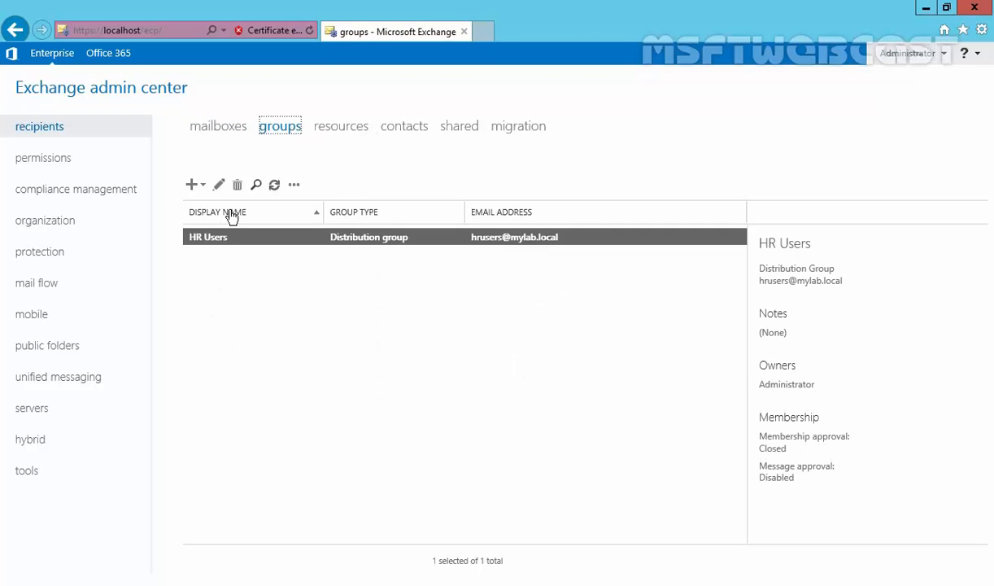
{"action": "left_click", "coordinate": [192, 185]}
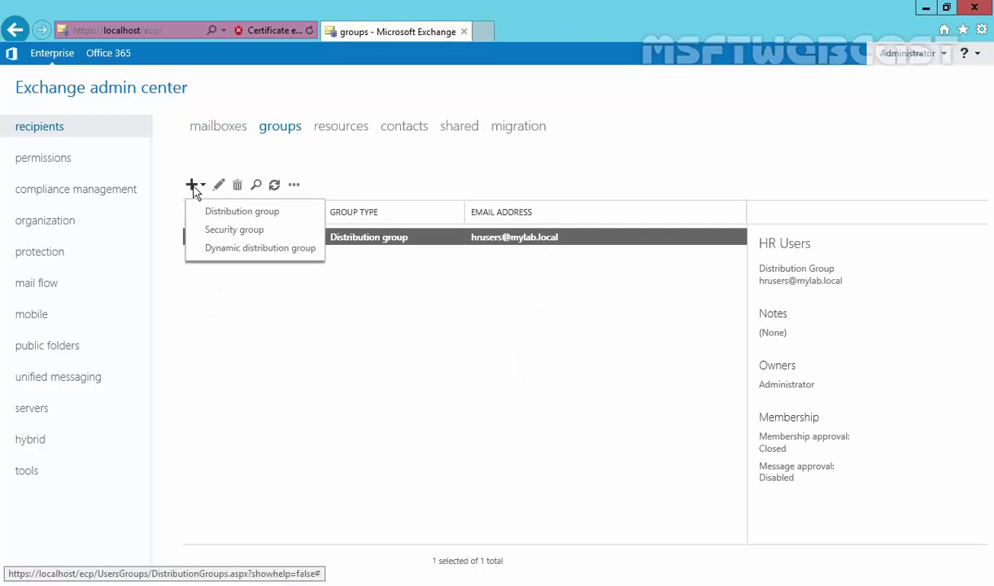
{"action": "left_click", "coordinate": [216, 249]}
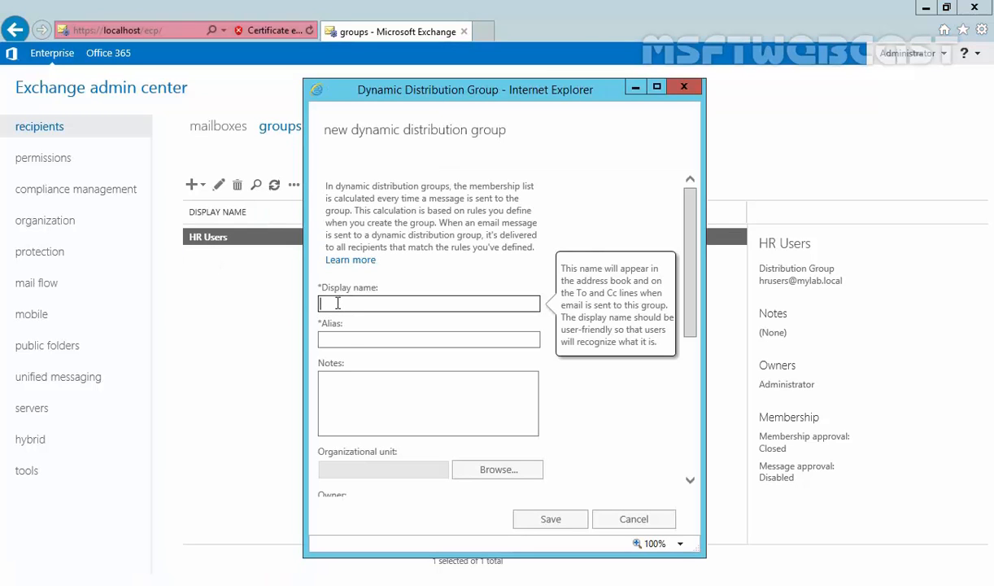
{"action": "type", "text": "Marketing Team"}
{"action": "left_click", "coordinate": [342, 339]}
{"action": "type", "text": "marketing"}
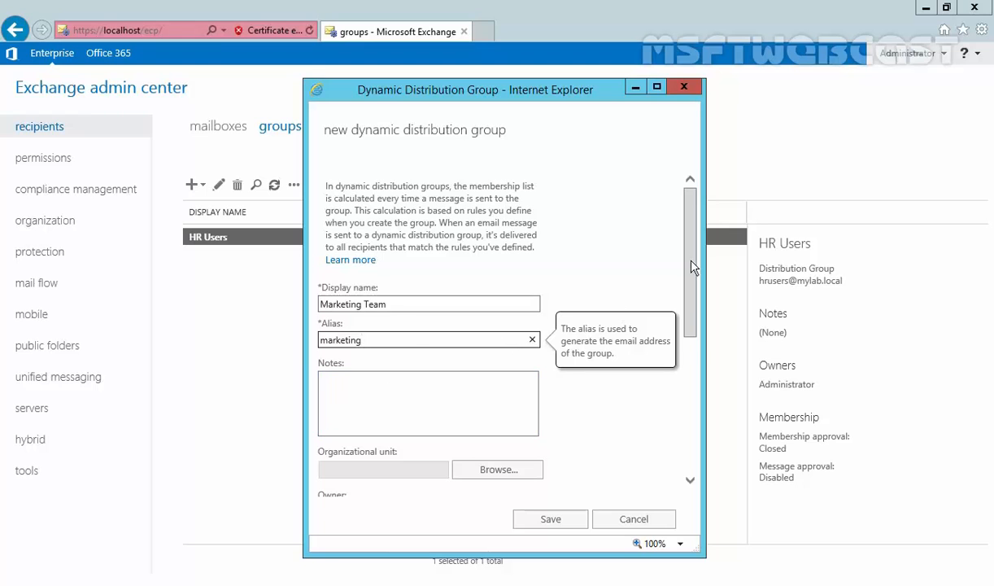
{"action": "left_click_drag", "start_coordinate": [690, 260], "coordinate": [690, 362]}
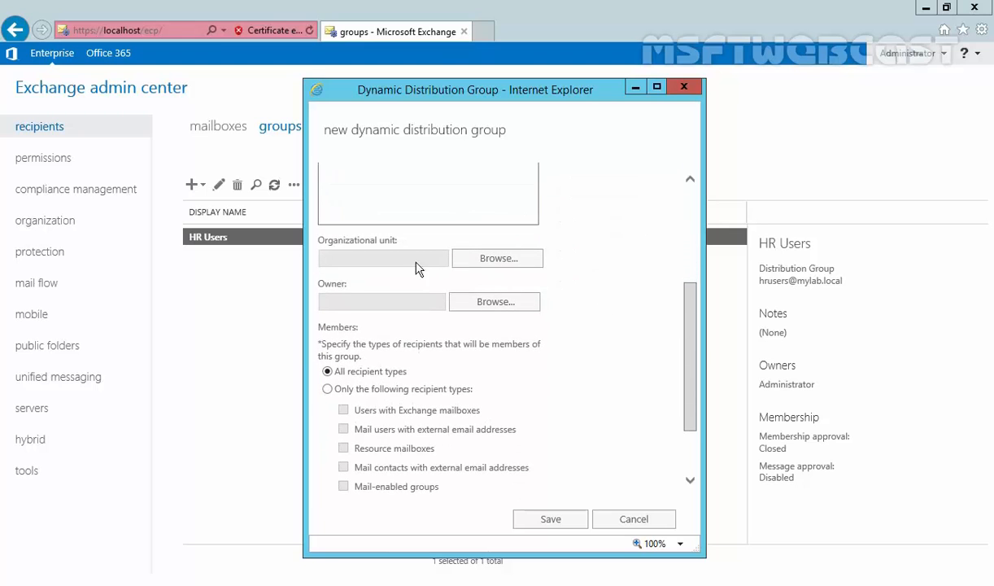
Set the group's organizational unit to mylab.local/MarketingTeam
{"action": "left_click", "coordinate": [497, 259]}
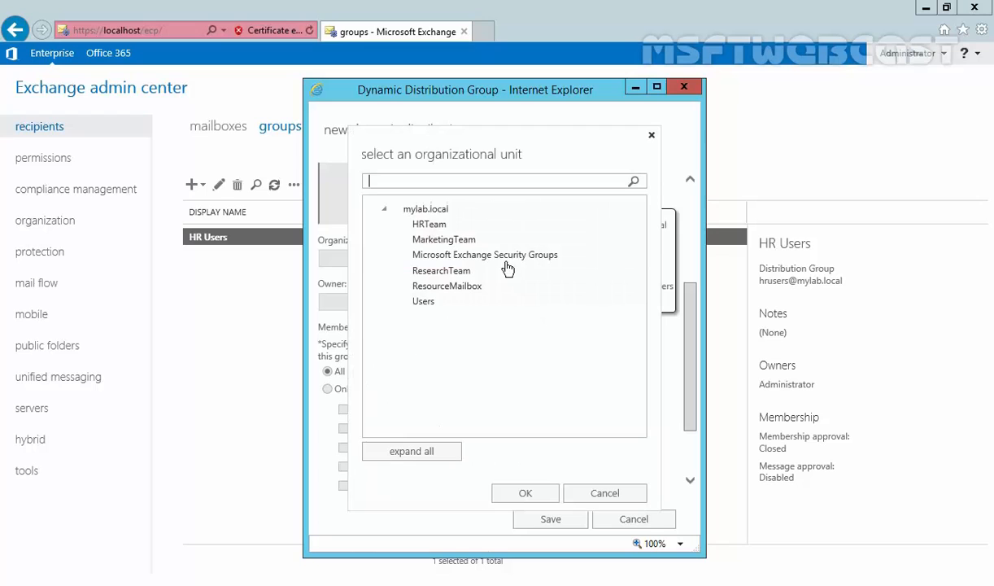
{"action": "left_click", "coordinate": [427, 239]}
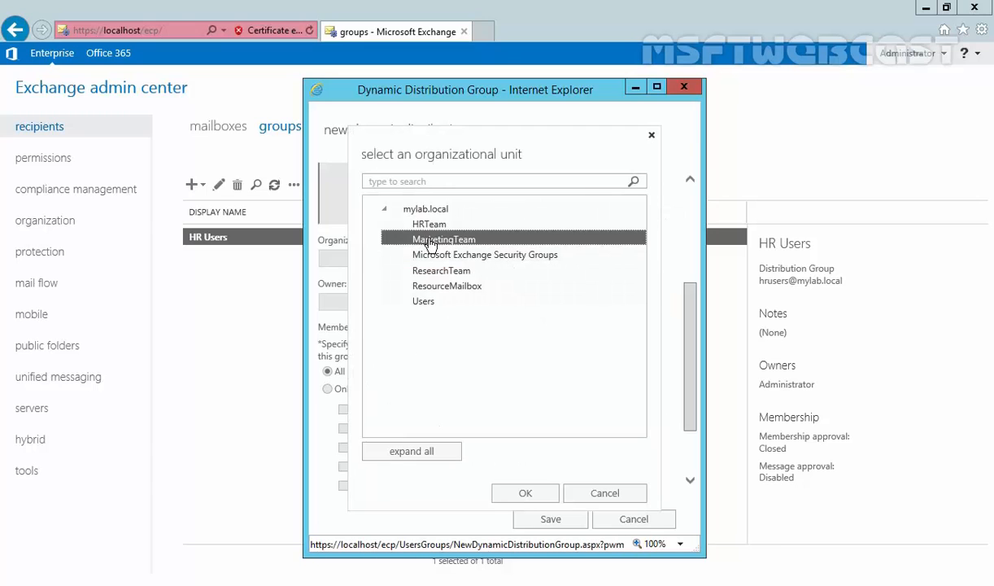
{"action": "left_click", "coordinate": [525, 492]}
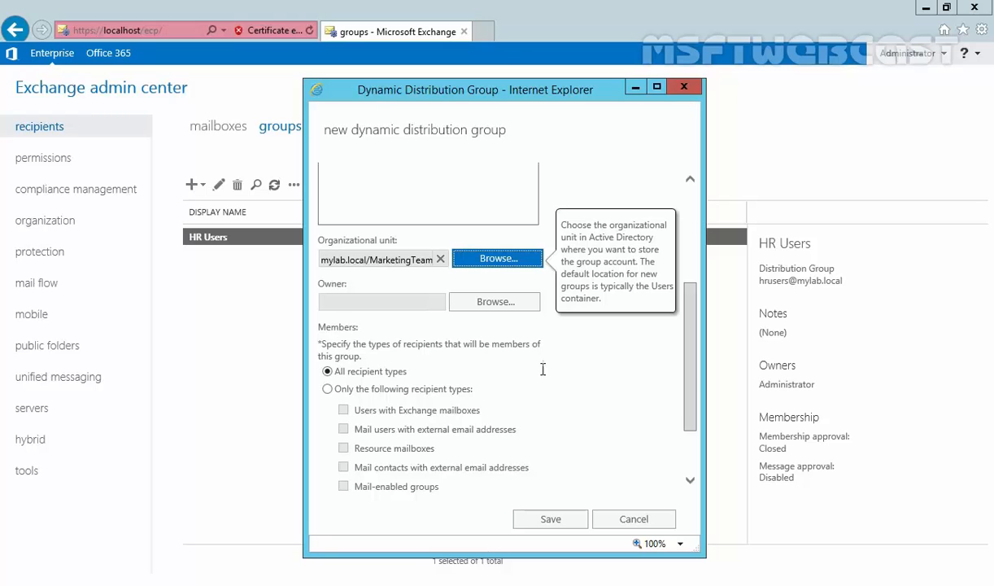
{"action": "left_click_drag", "start_coordinate": [698, 367], "coordinate": [698, 400]}
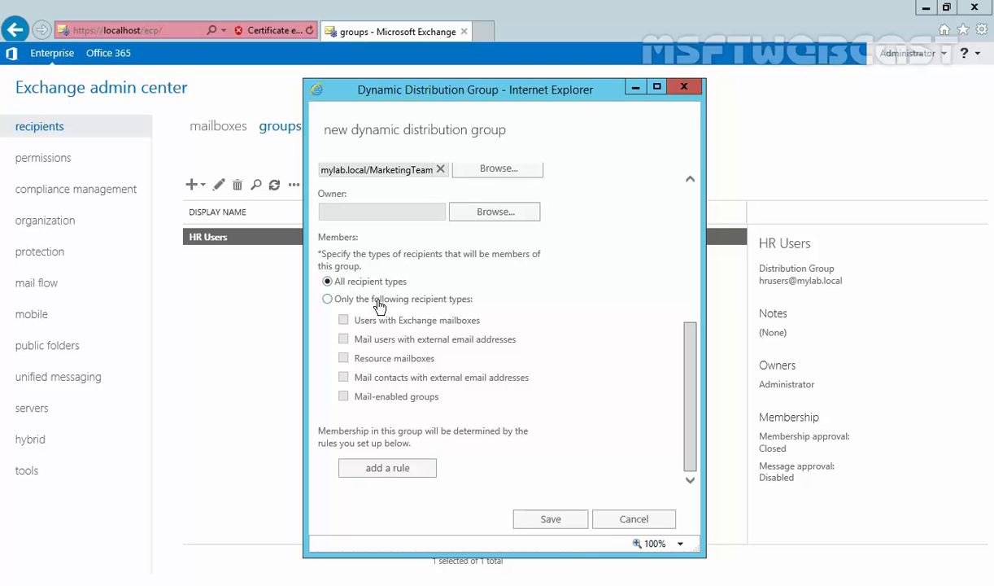
{"action": "left_click", "coordinate": [379, 302]}
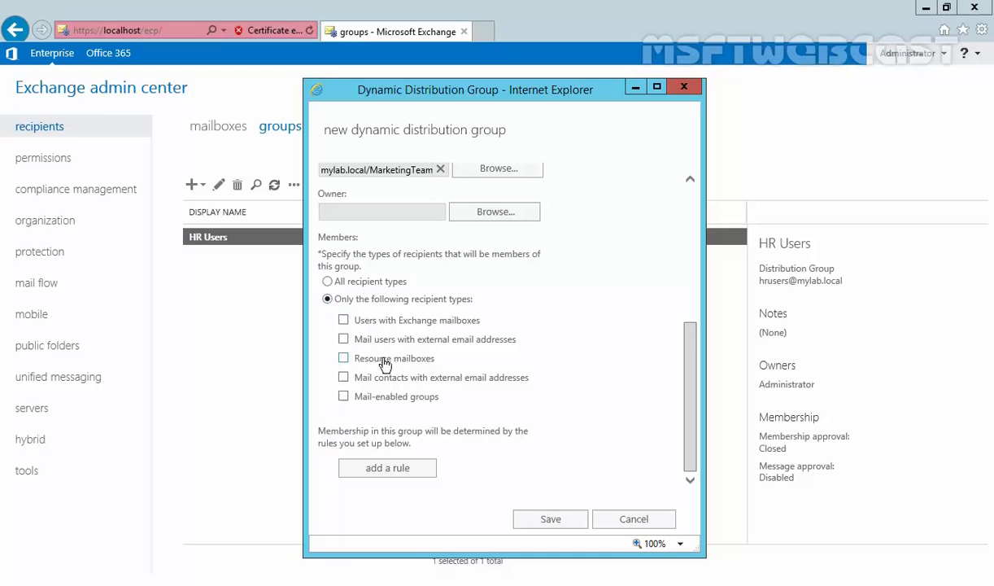
{"action": "left_click", "coordinate": [327, 280]}
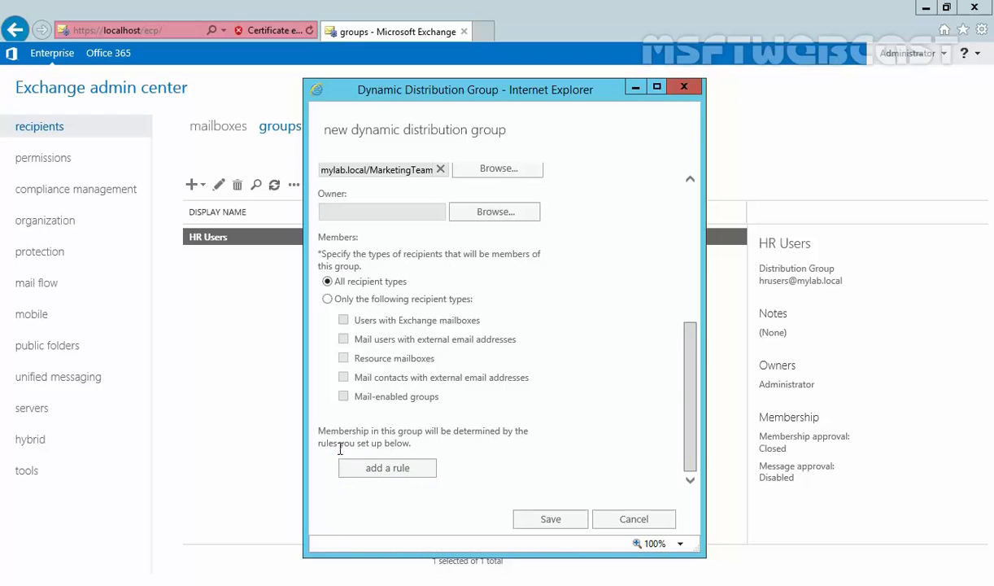
Add a Recipient container membership rule pointing at the MarketingTeam container
{"action": "left_click", "coordinate": [387, 468]}
{"action": "left_click", "coordinate": [449, 466]}
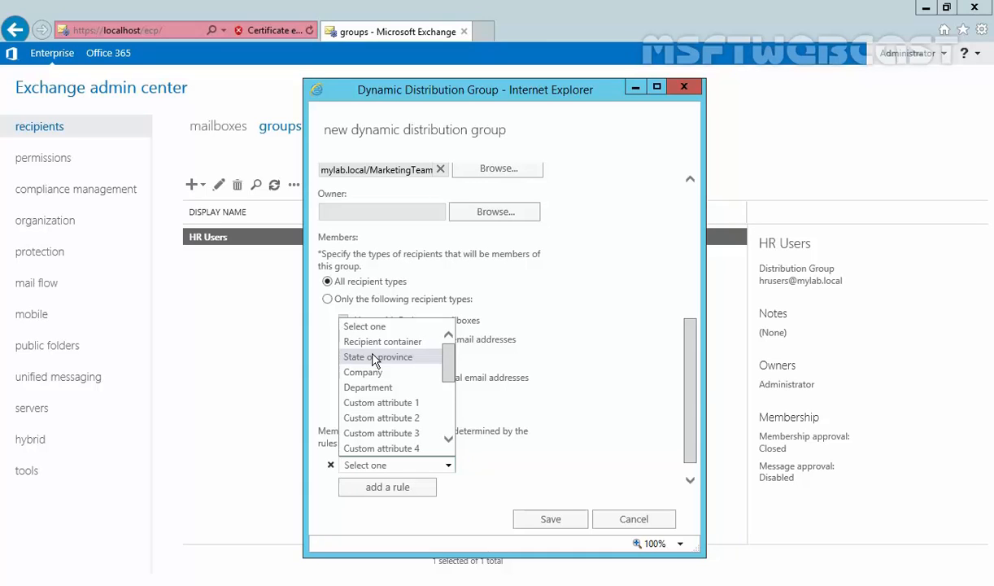
{"action": "left_click", "coordinate": [376, 343]}
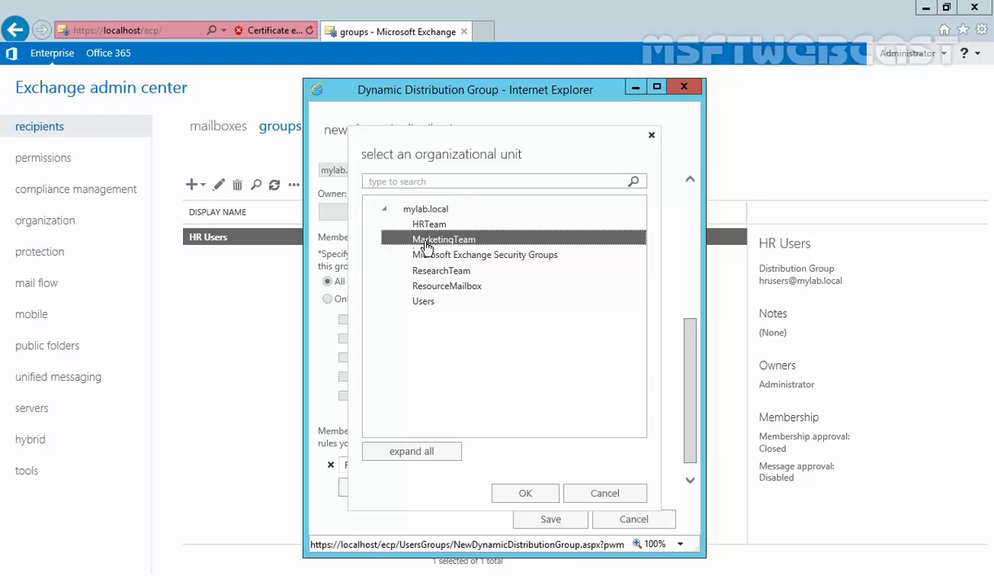
{"action": "left_click", "coordinate": [429, 241]}
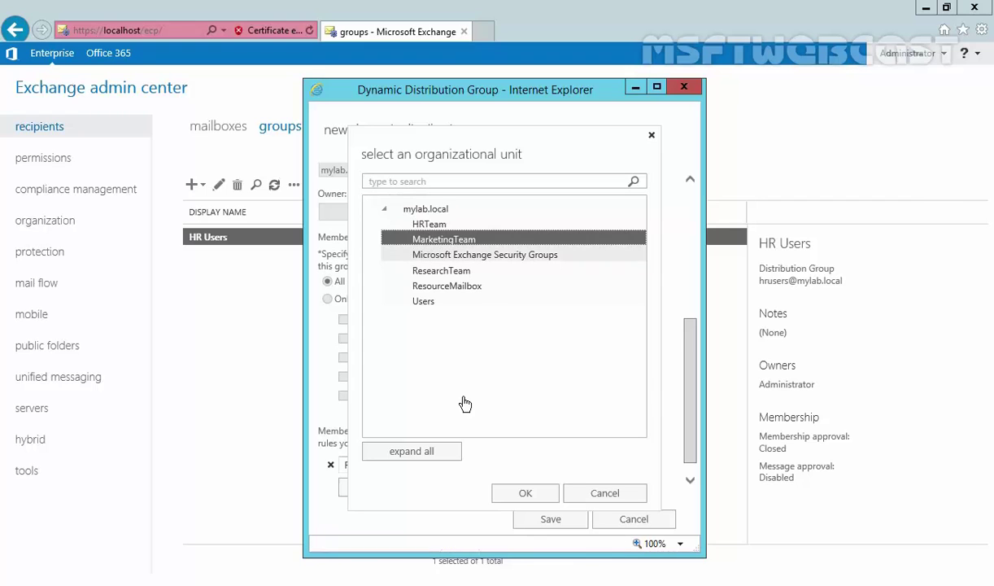
Confirm MarketingTeam as the rule's container and check its members in Active Directory Users and Computers
{"action": "left_click", "coordinate": [525, 493]}
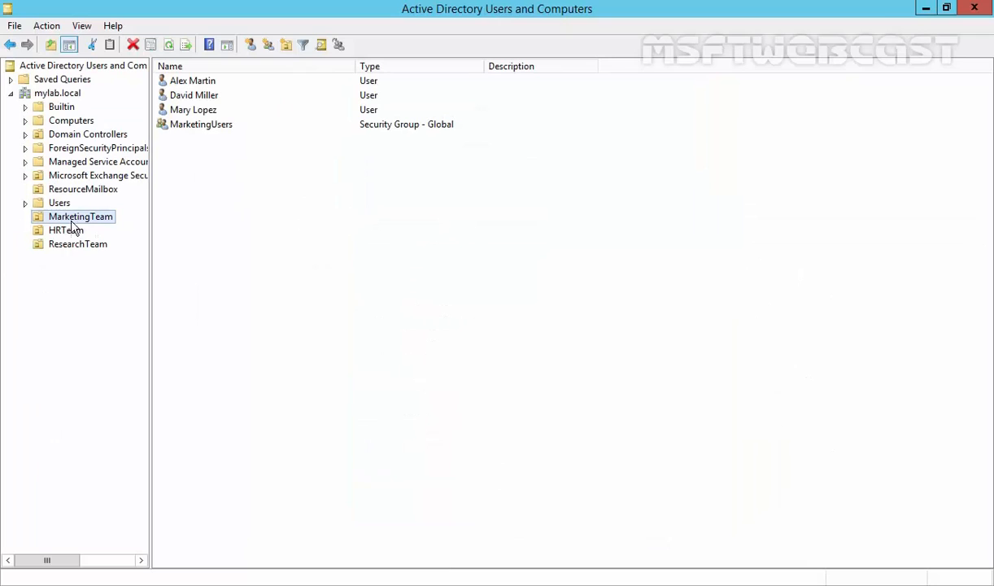
{"action": "left_click", "coordinate": [203, 80]}
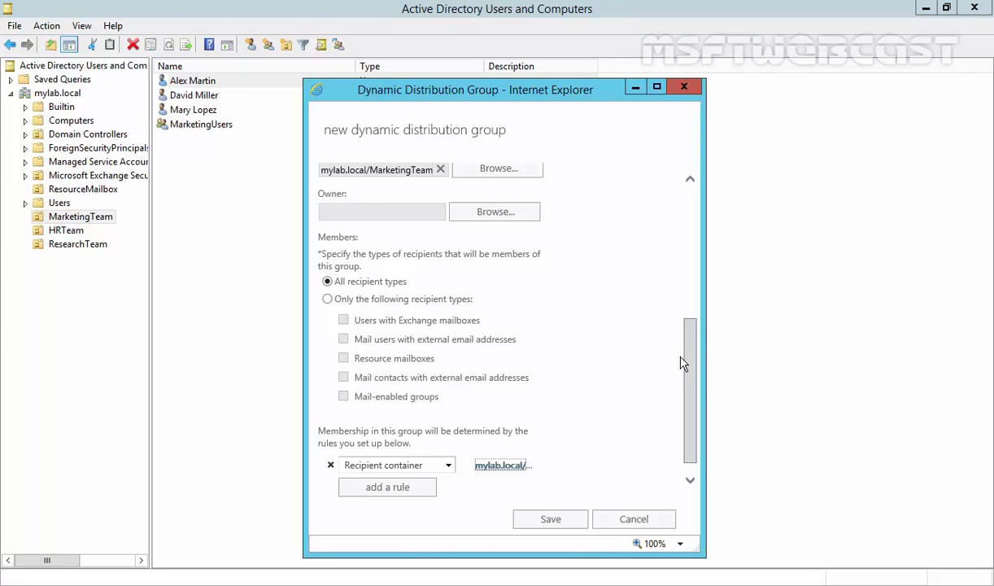
{"action": "scroll", "coordinate": [656, 367], "scroll_direction": "down", "scroll_amount": 1}
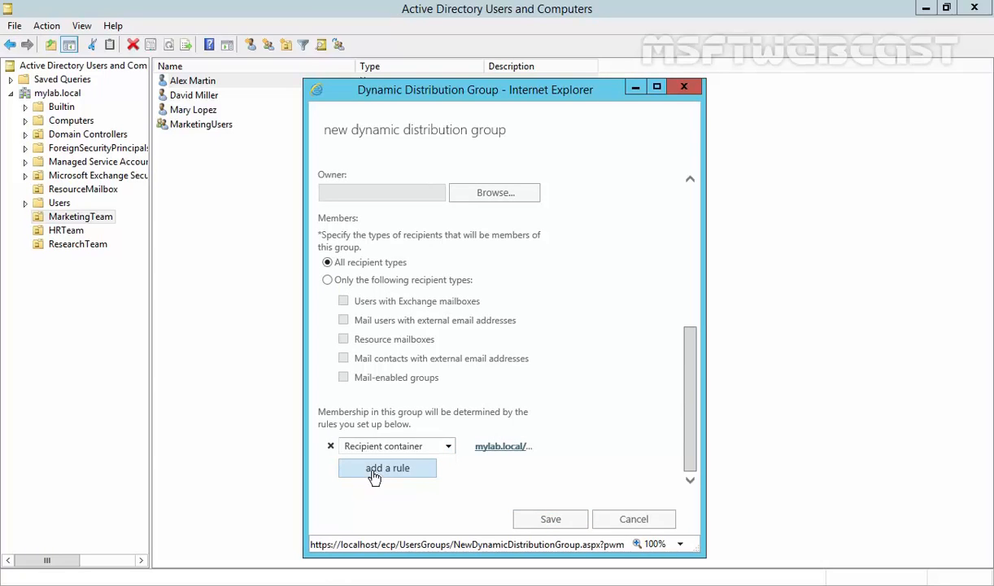
{"action": "left_click", "coordinate": [550, 519]}
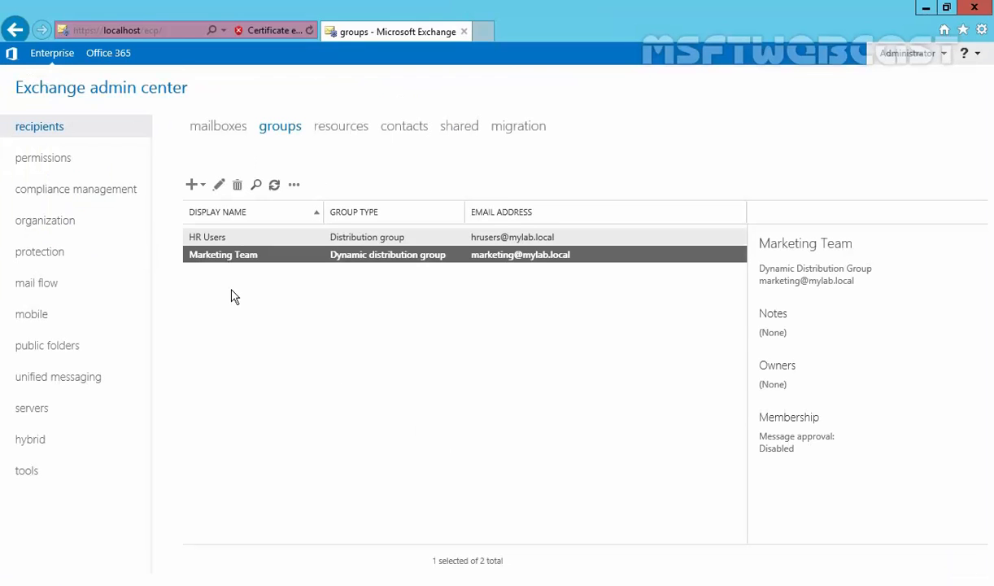
{"action": "left_click", "coordinate": [230, 293]}
{"action": "left_click", "coordinate": [224, 255]}
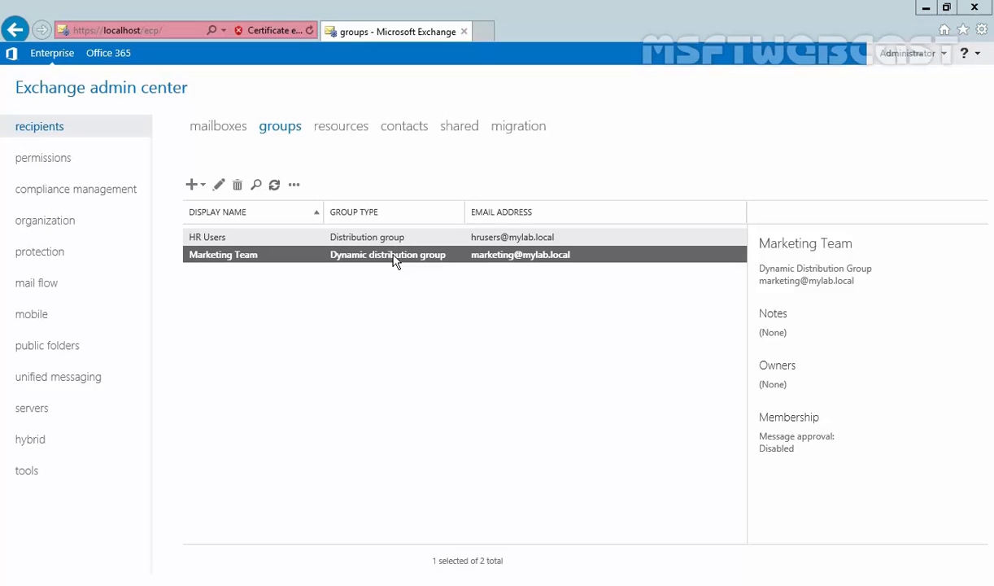